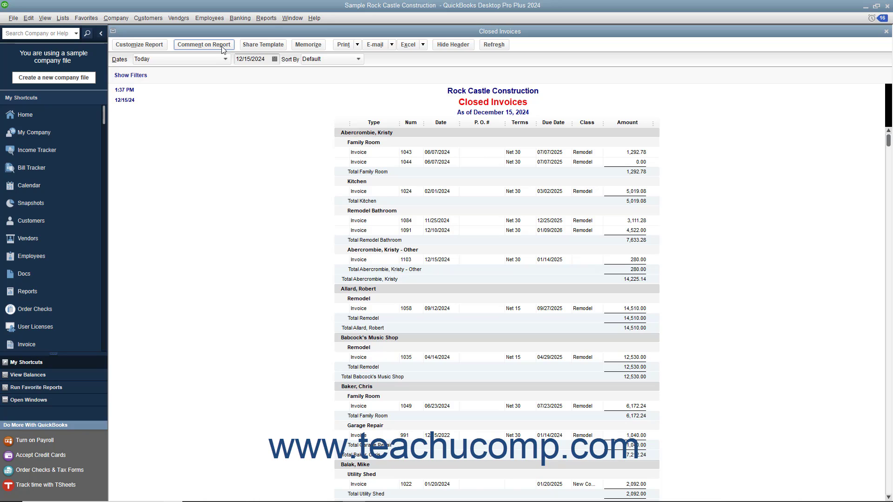
# Switch the Closed Invoices report into comment mode
pyautogui.click(203, 44)
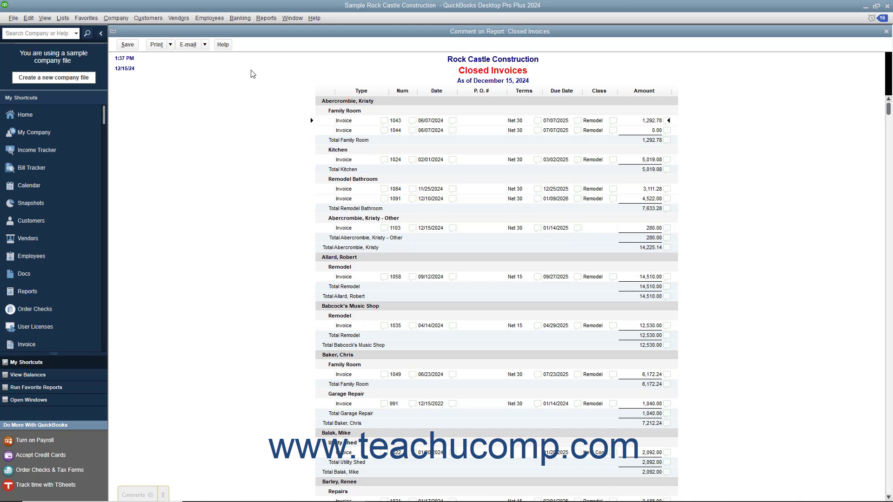
# Open a new comment entry on the invoice 1043 row
pyautogui.click(412, 121)
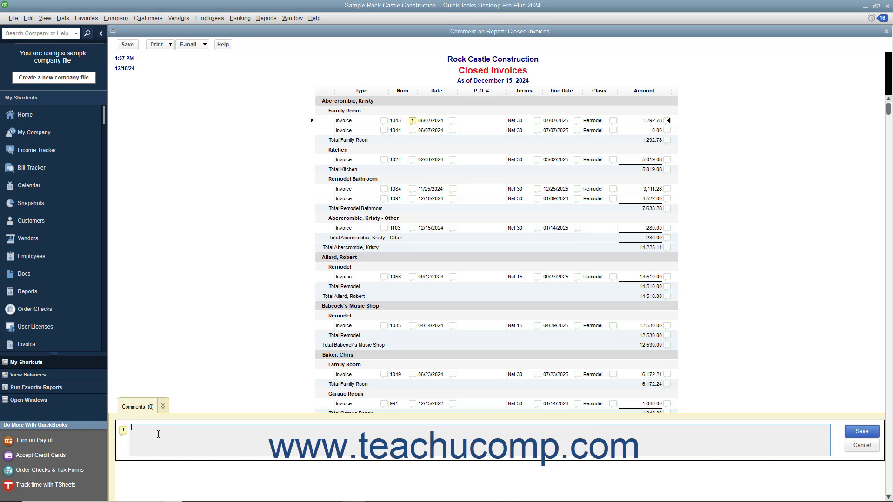
# Save the comment 'Find this invoice and send a copy to the customer.' on invoice 1043
pyautogui.write('Find this invoice and send a copy to the customer.')
pyautogui.click(861, 432)
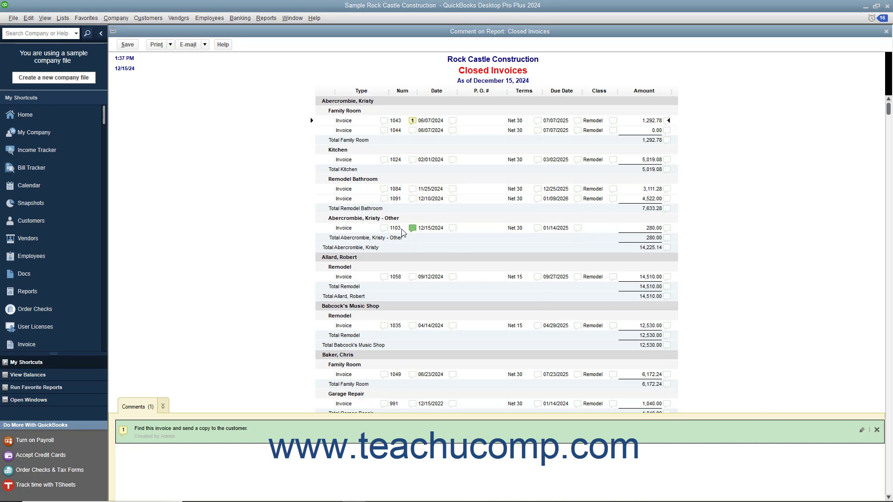
# Comment on invoice 1058 asking to double-check the customer's payment
pyautogui.click(412, 278)
pyautogui.write('Double-check the payment made on this invoice for Bob.')
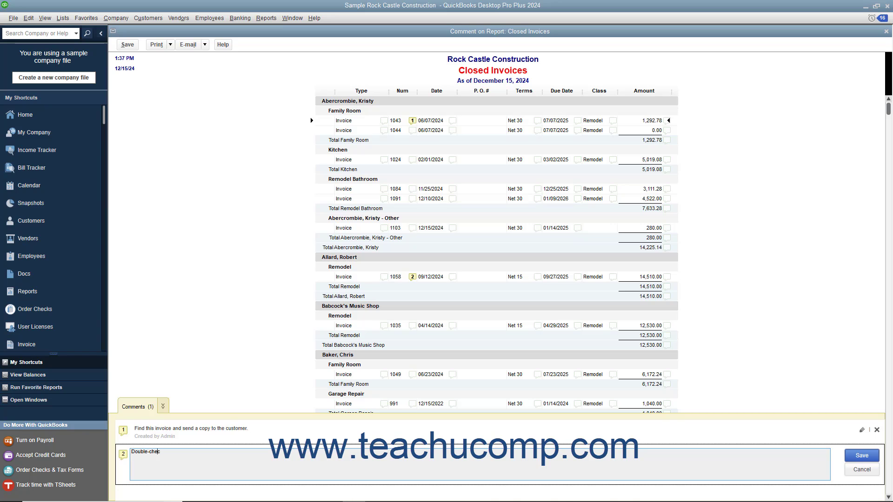
pyautogui.click(860, 456)
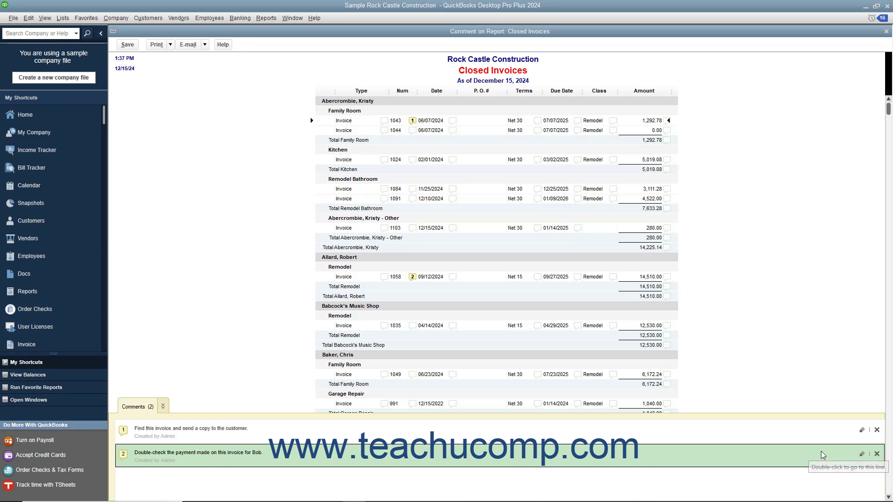
# Edit the invoice 1058 comment so the customer's name is written in full
pyautogui.click(859, 454)
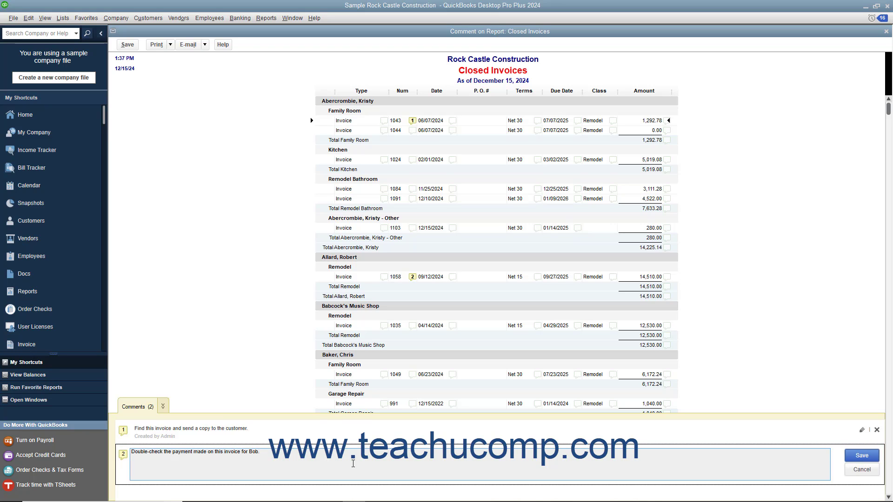
pyautogui.press('BackSpace')
pyautogui.write('Robert.')
pyautogui.click(861, 456)
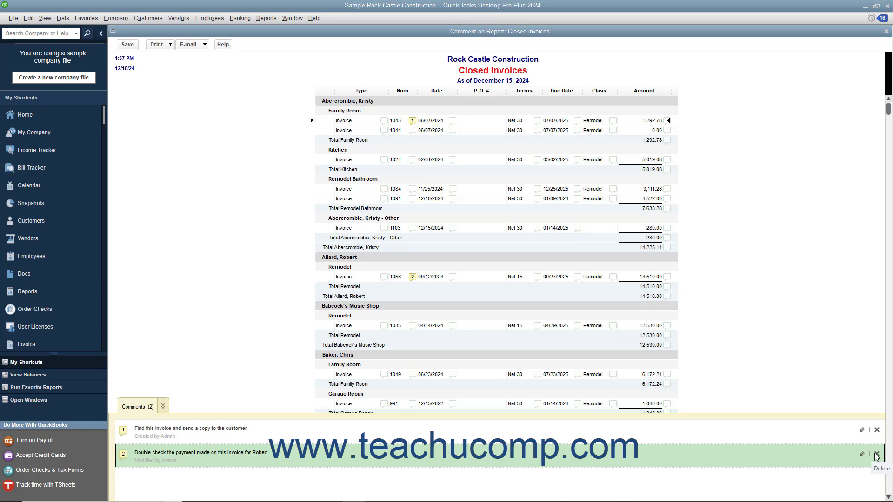
# Delete the invoice 1058 comment and begin saving the report with its remaining comment
pyautogui.click(876, 455)
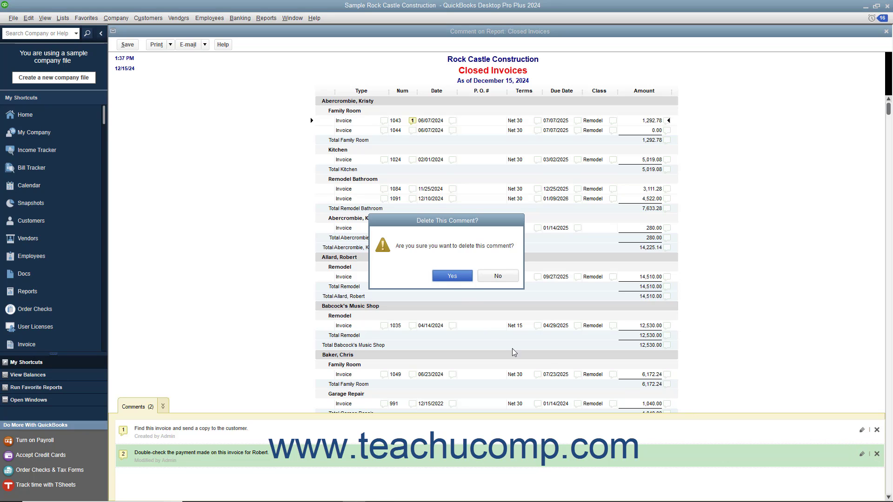
pyautogui.click(456, 278)
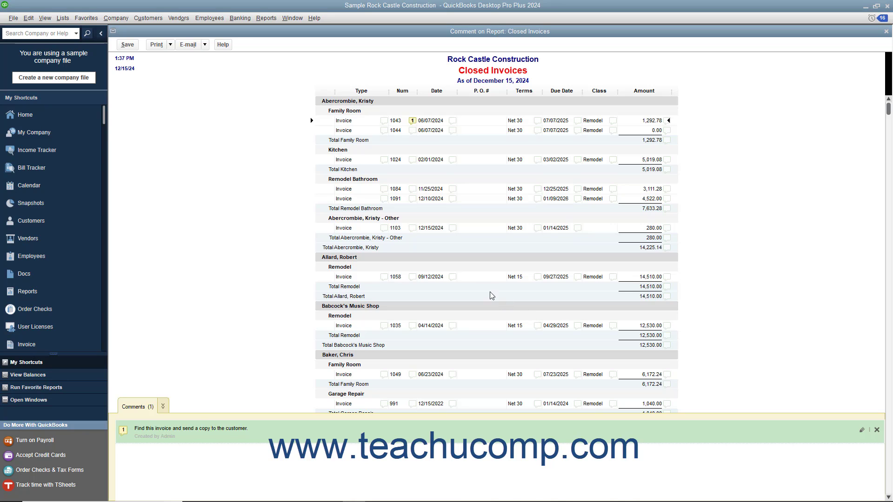
pyautogui.click(128, 45)
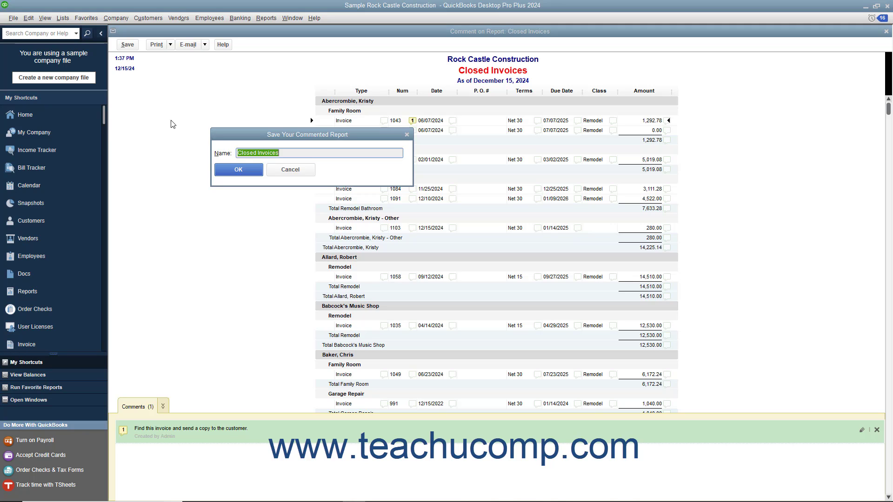
# Name the commented report 'Closed Invoices with Comments', save it, and acknowledge the confirmation
pyautogui.click(299, 152)
pyautogui.write('with Comments')
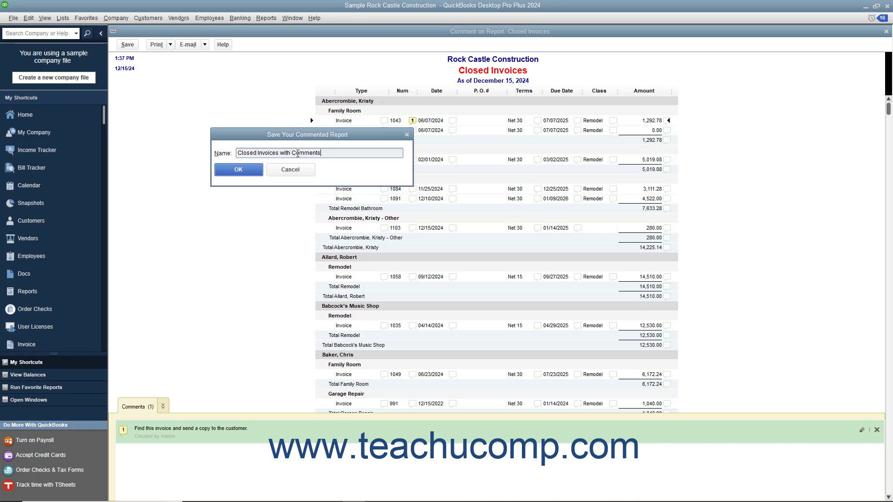
pyautogui.click(259, 170)
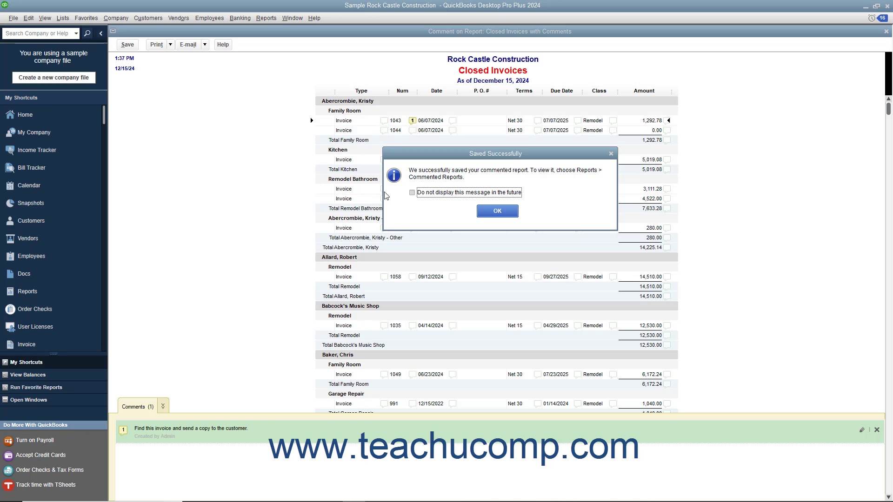
pyautogui.click(482, 212)
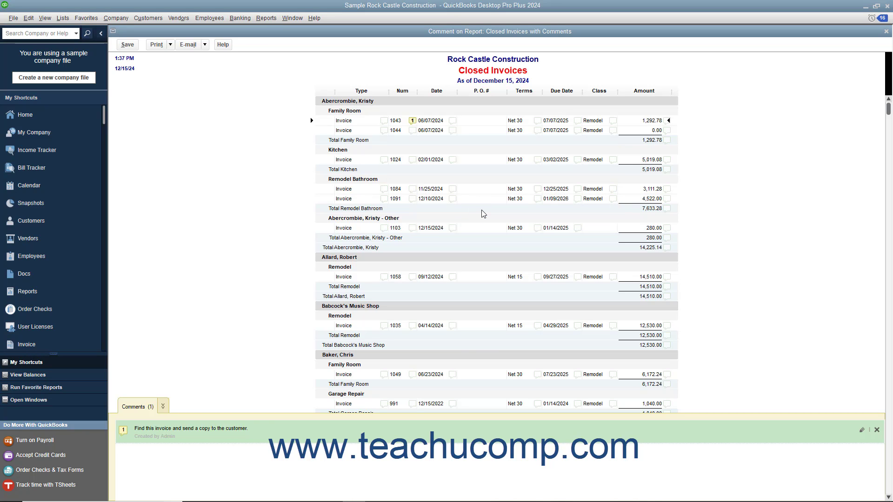
# Look over the Print and E-mail options without using them, then close the commented report
pyautogui.click(170, 44)
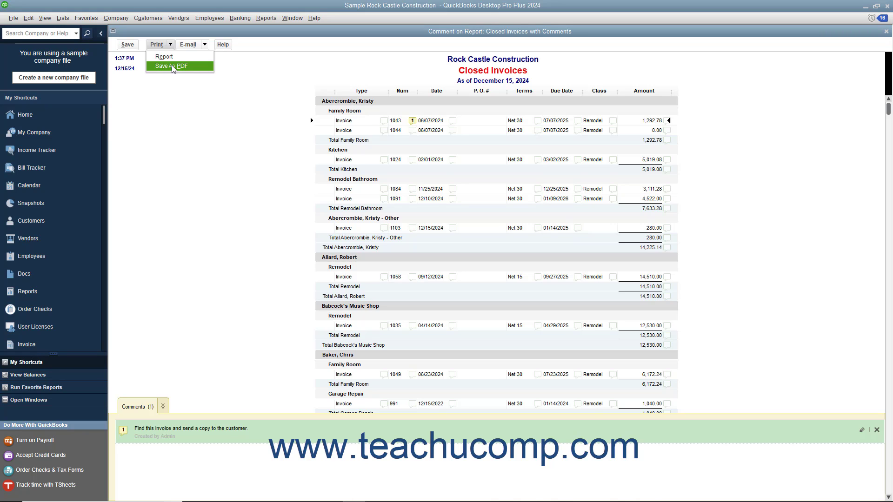
pyautogui.click(177, 100)
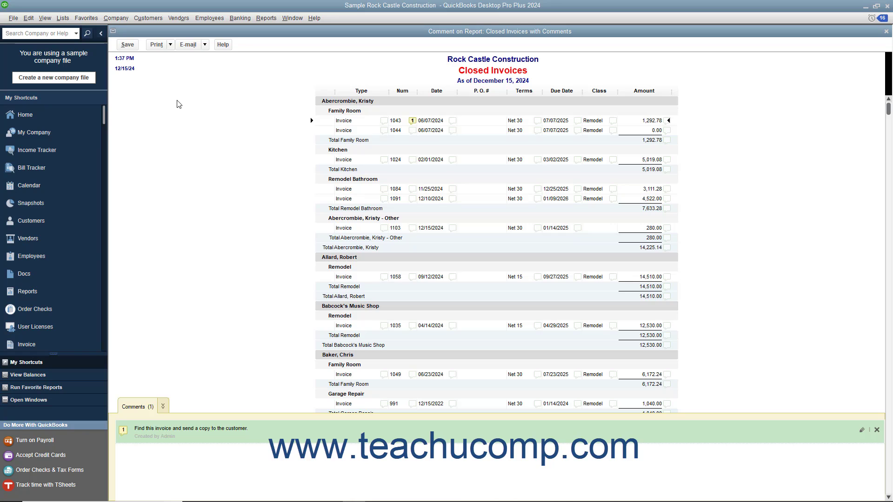
pyautogui.click(193, 49)
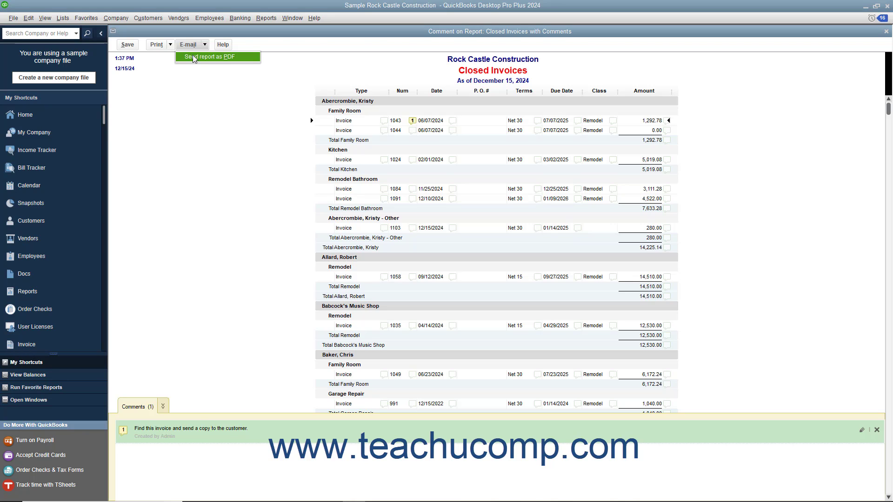
pyautogui.click(193, 85)
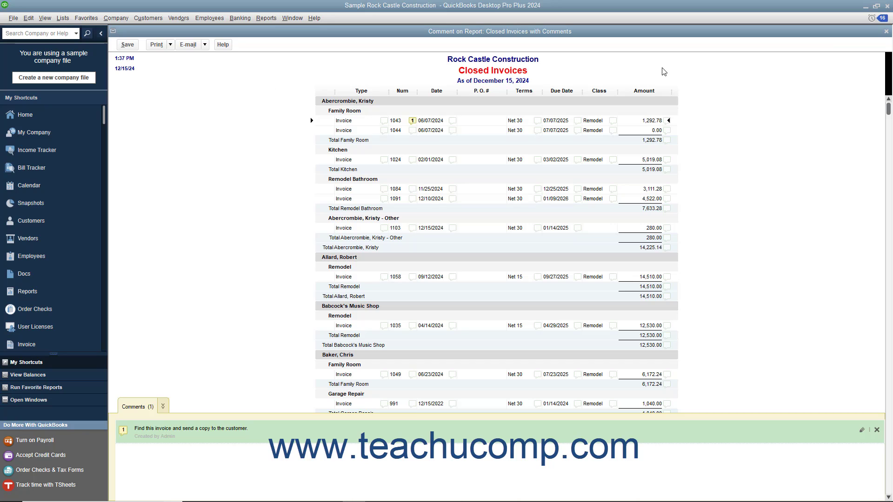
pyautogui.click(888, 34)
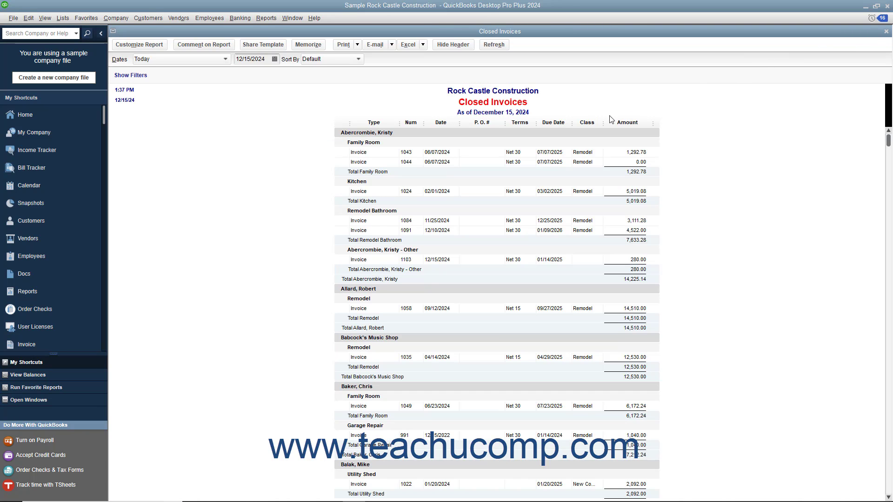
# Close the Closed Invoices report and open Reports > Commented Reports
pyautogui.click(885, 31)
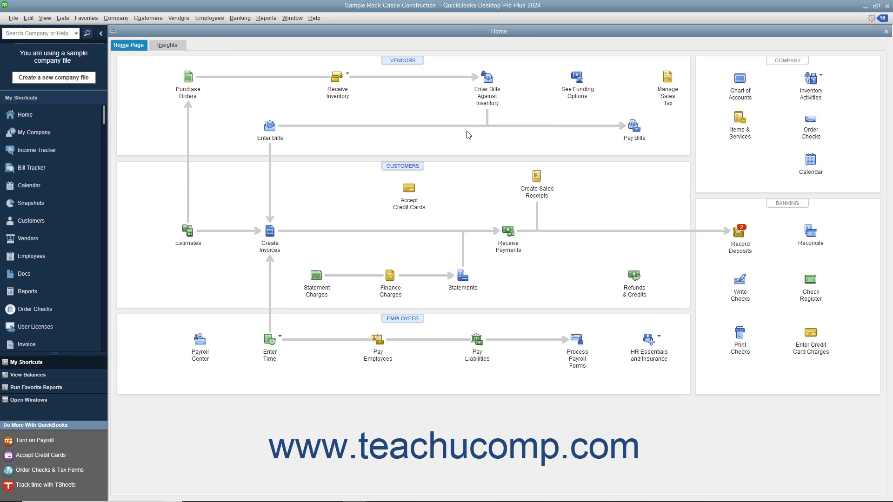
pyautogui.click(269, 20)
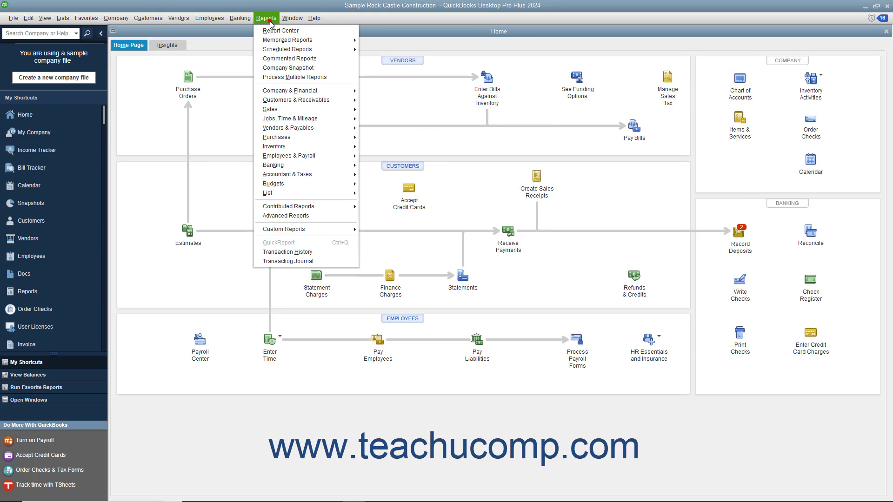
pyautogui.click(287, 62)
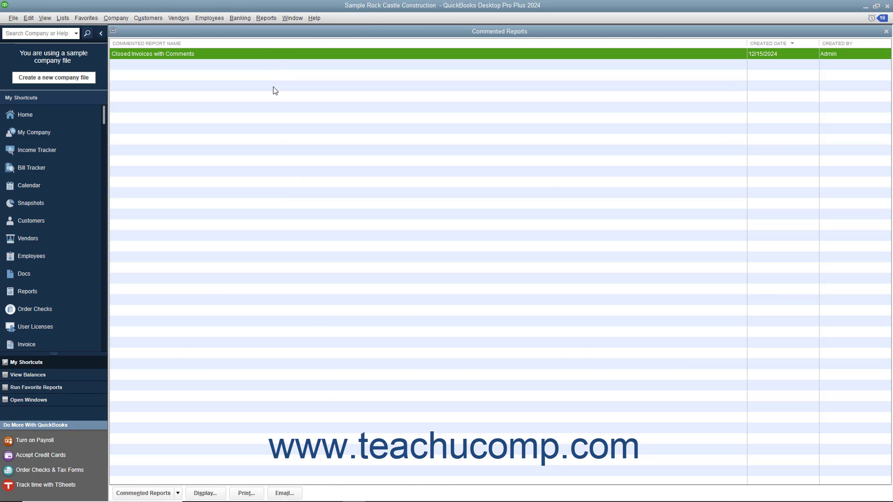
pyautogui.click(143, 54)
# Append '-1224' to the commented report's name, making it 'Closed Invoices with Comments-1224'
pyautogui.click(156, 496)
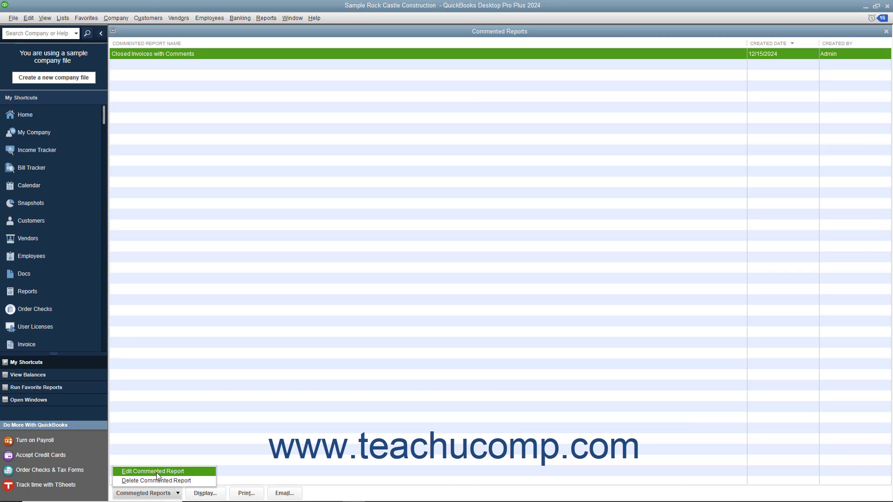
pyautogui.click(157, 472)
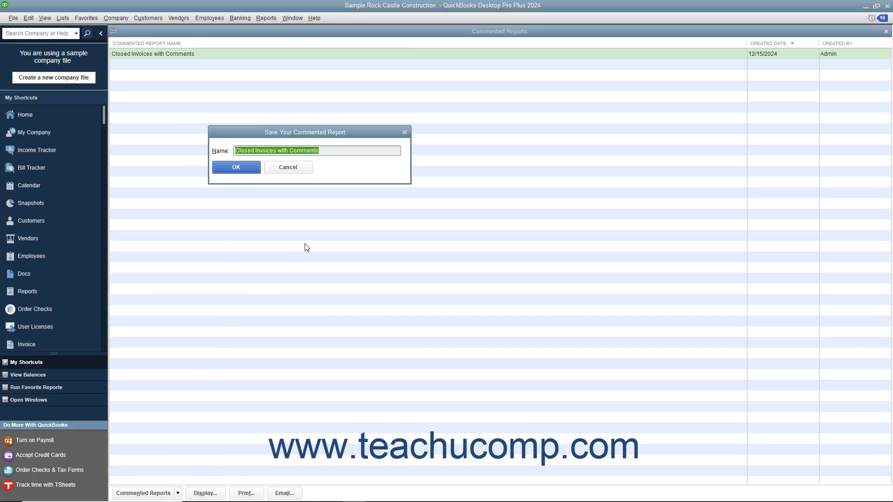
pyautogui.click(331, 149)
pyautogui.write('-1224')
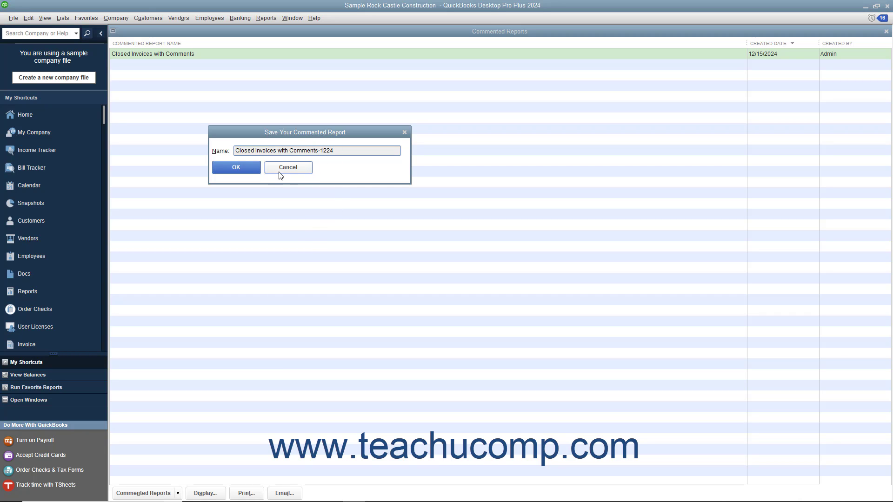
pyautogui.click(255, 168)
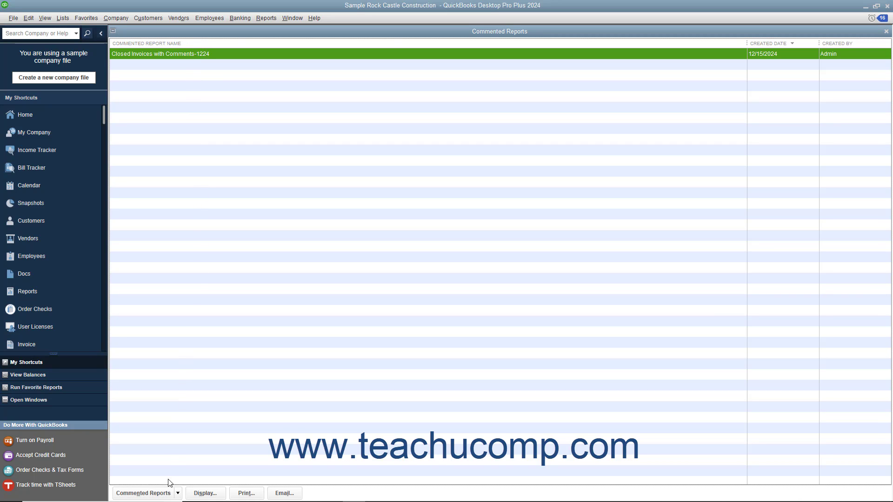
# Delete 'Closed Invoices with Comments-1224' from the Commented Reports list, confirming with Yes
pyautogui.click(167, 494)
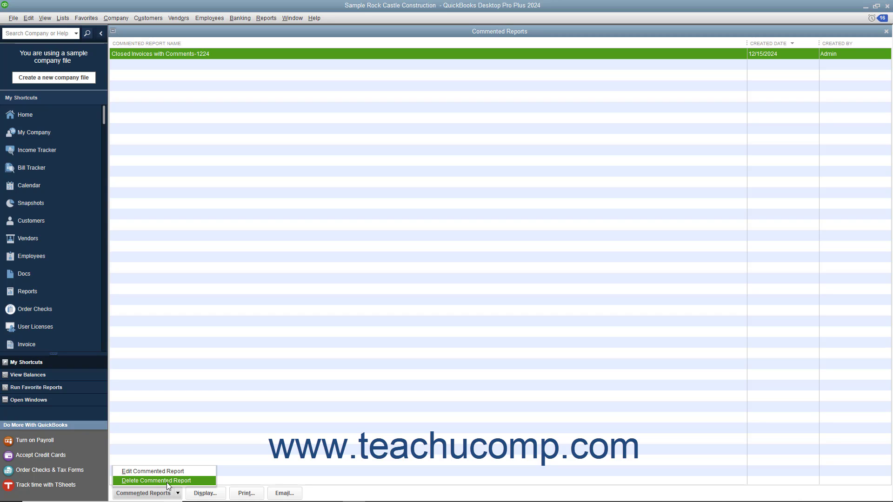
pyautogui.click(168, 480)
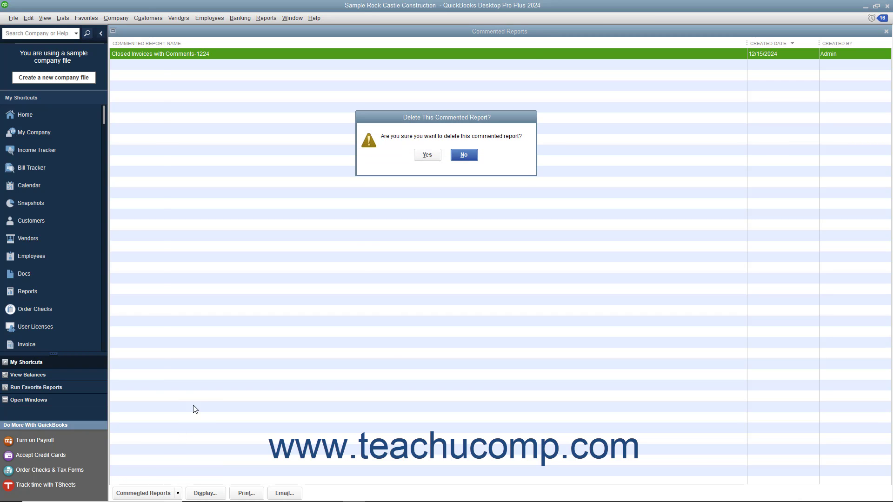
pyautogui.click(427, 155)
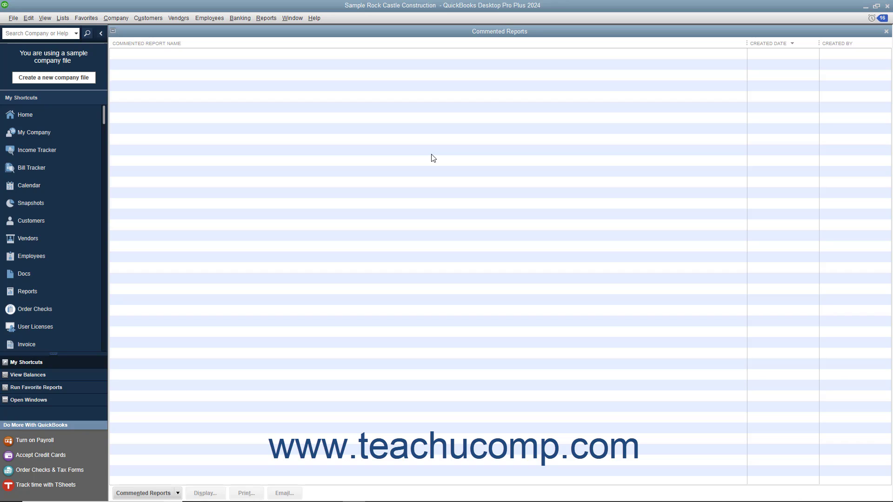